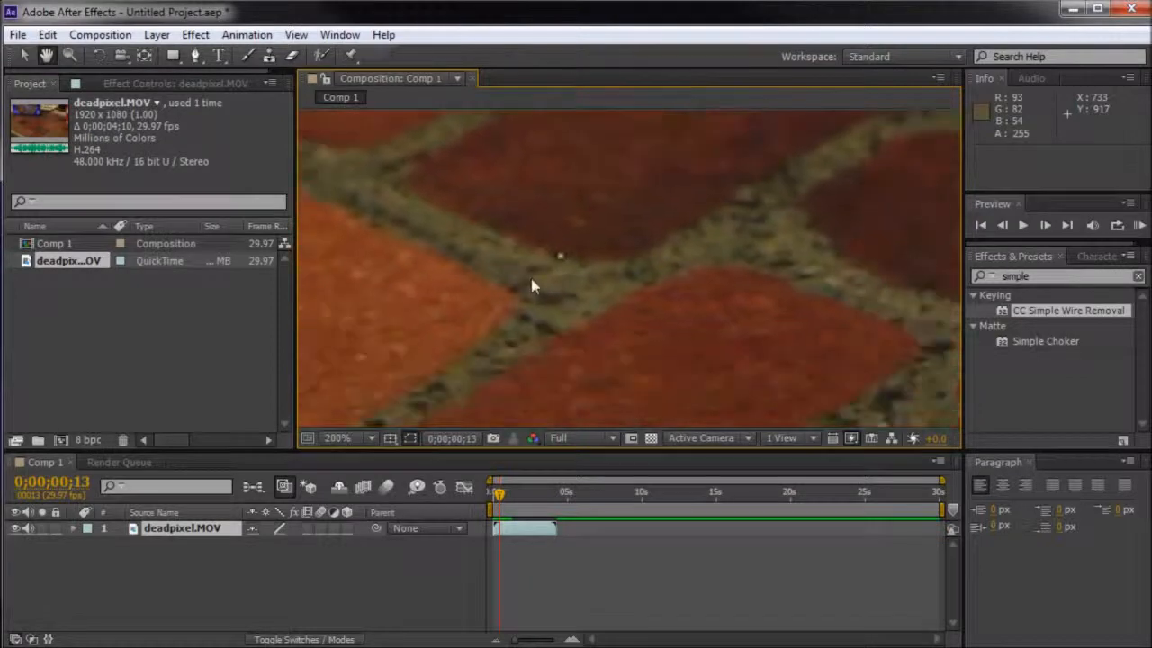
Examine the dead pixel on the brick surface at up to 1600% magnification while scrubbing through the clip's first frames.
scroll(559, 269, "up", 1)
scroll(593, 258, "up", 1)
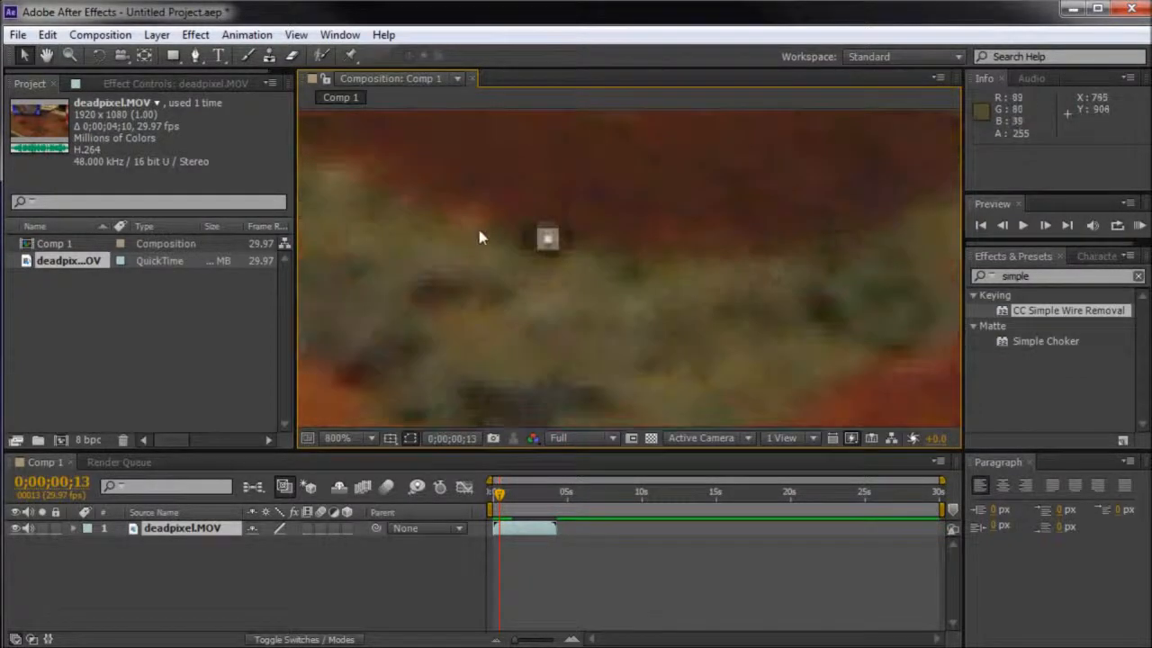
scroll(484, 231, "up", 1)
left_click_drag(450, 219, 601, 291)
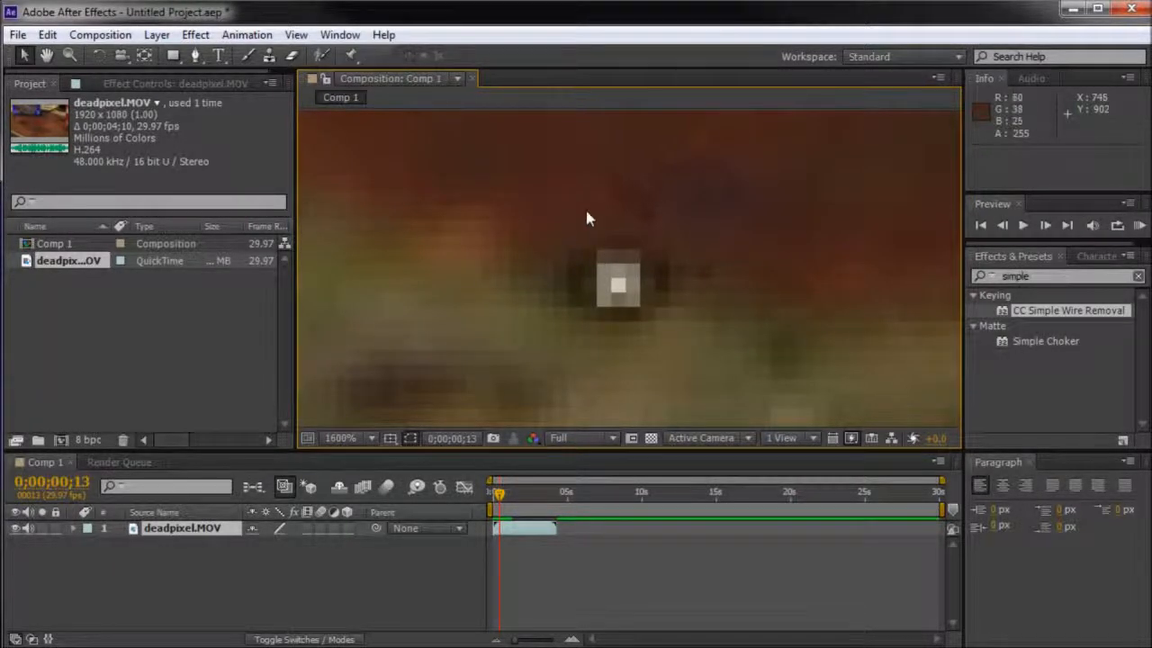
left_click_drag(503, 493, 498, 496)
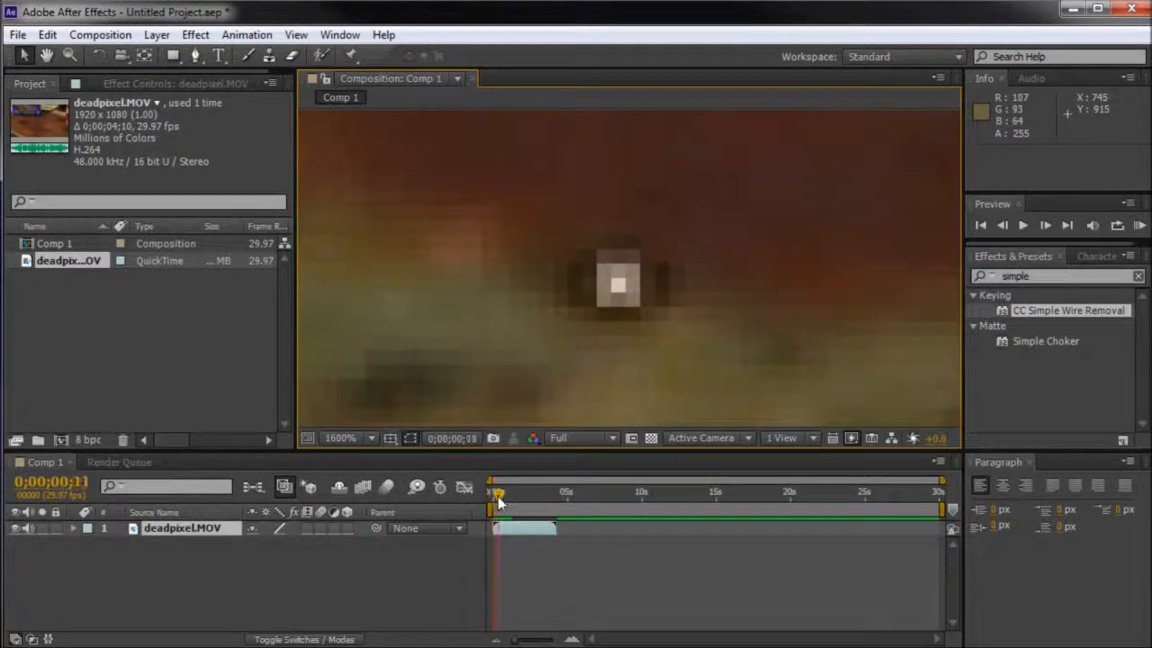
mouse_move(501, 493)
left_mouse_down()
mouse_move(516, 498)
mouse_move(498, 491)
left_mouse_up()
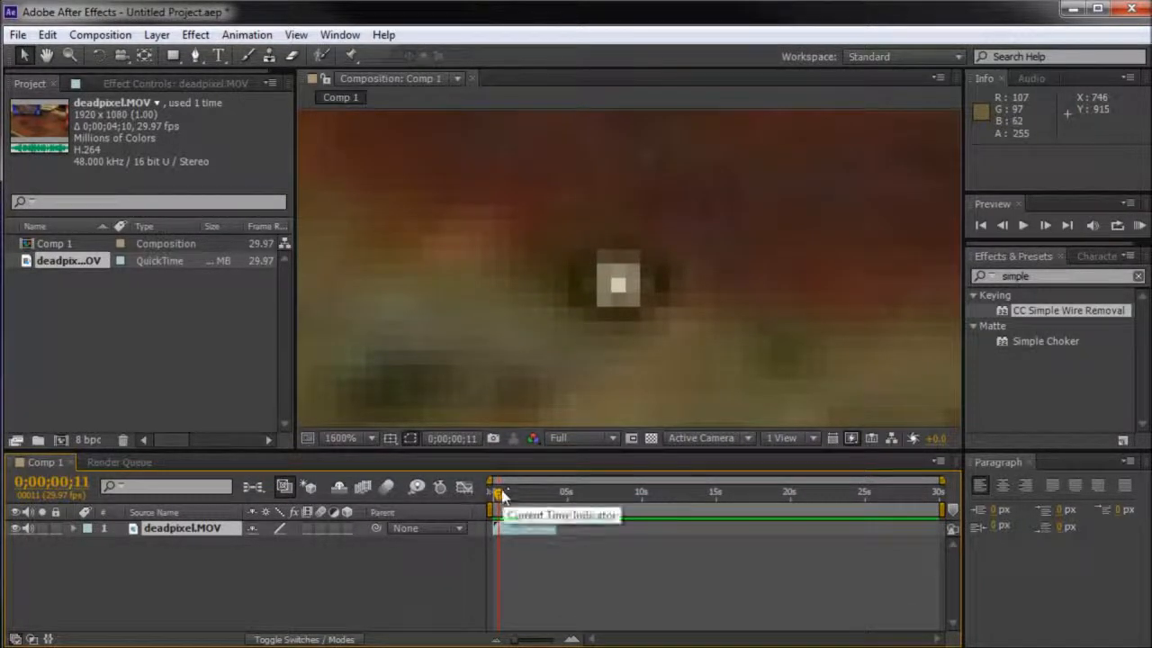
mouse_move(499, 494)
left_mouse_down()
mouse_move(493, 505)
mouse_move(501, 496)
left_mouse_up()
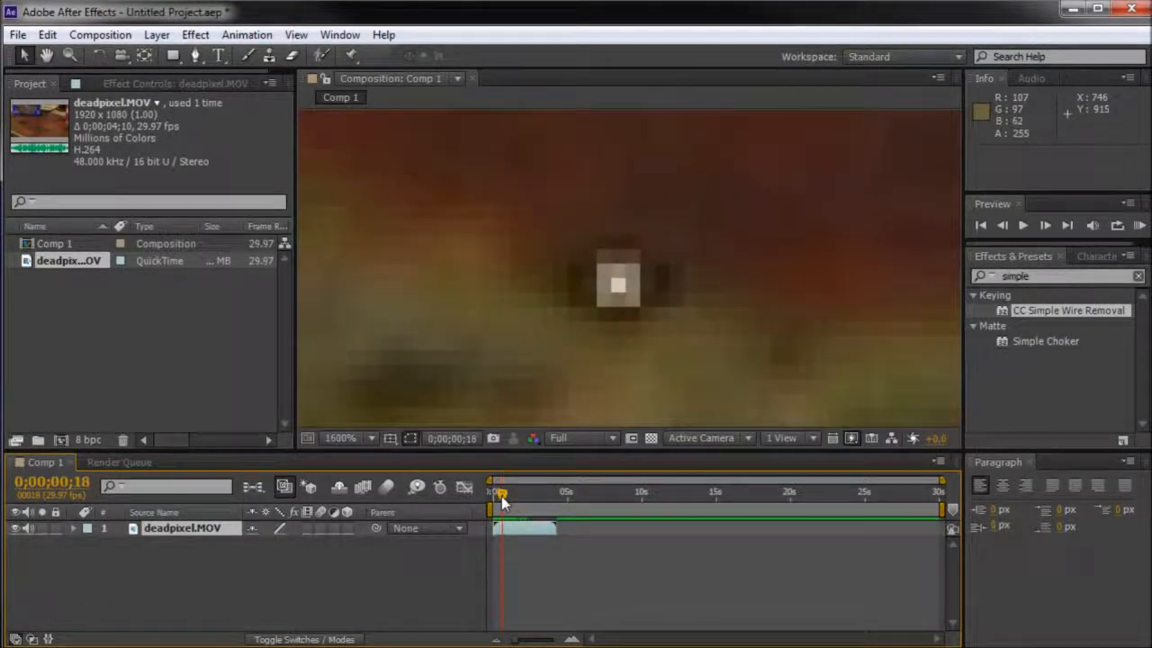
mouse_move(504, 495)
left_mouse_down()
mouse_move(545, 494)
mouse_move(500, 497)
left_mouse_up()
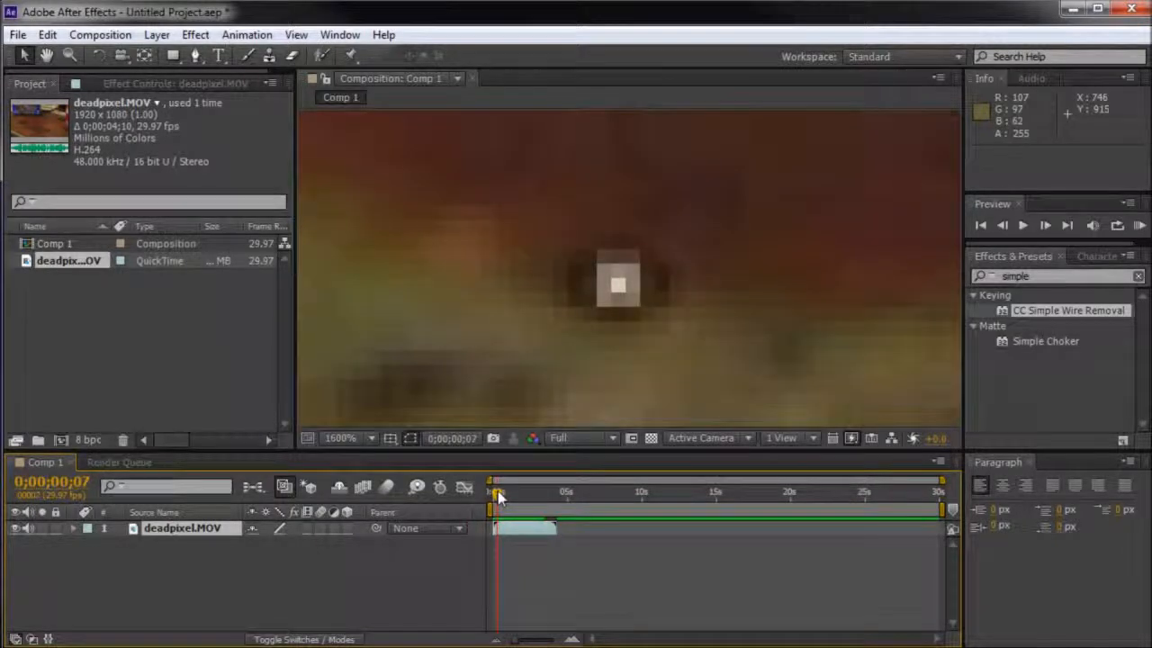
left_click(502, 494)
mouse_move(503, 493)
left_mouse_down()
mouse_move(545, 490)
mouse_move(497, 496)
left_mouse_up()
View the composition at 100% and scrub to 0;00;03;19 to examine the dead pixel against the dark footage.
scroll(535, 368, "down", 1)
left_click(370, 438)
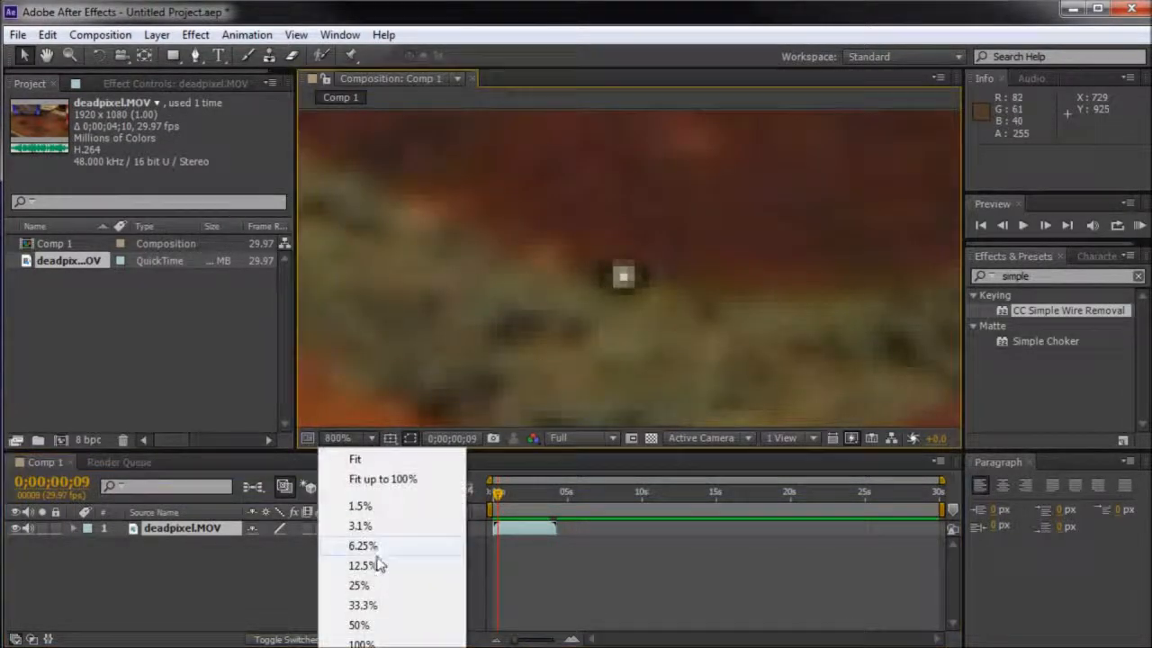
left_click(363, 643)
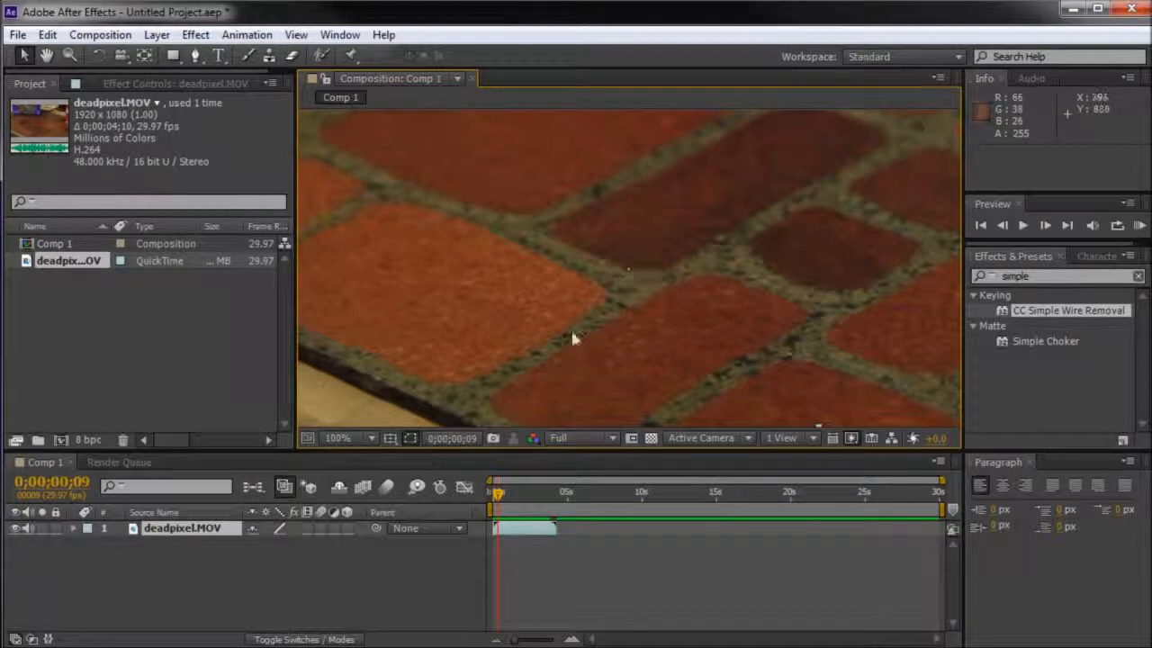
left_click(505, 494)
left_click_drag(505, 493, 547, 494)
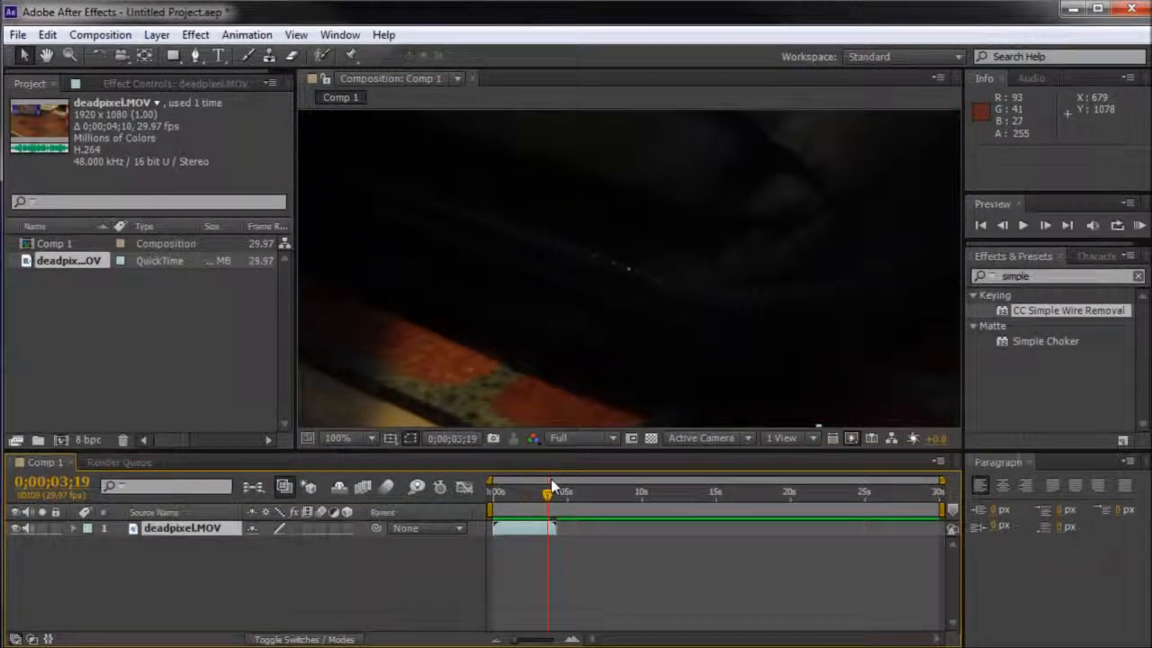
Clear the previous effect filter and search the effects and presets for "simple".
left_click(1035, 276)
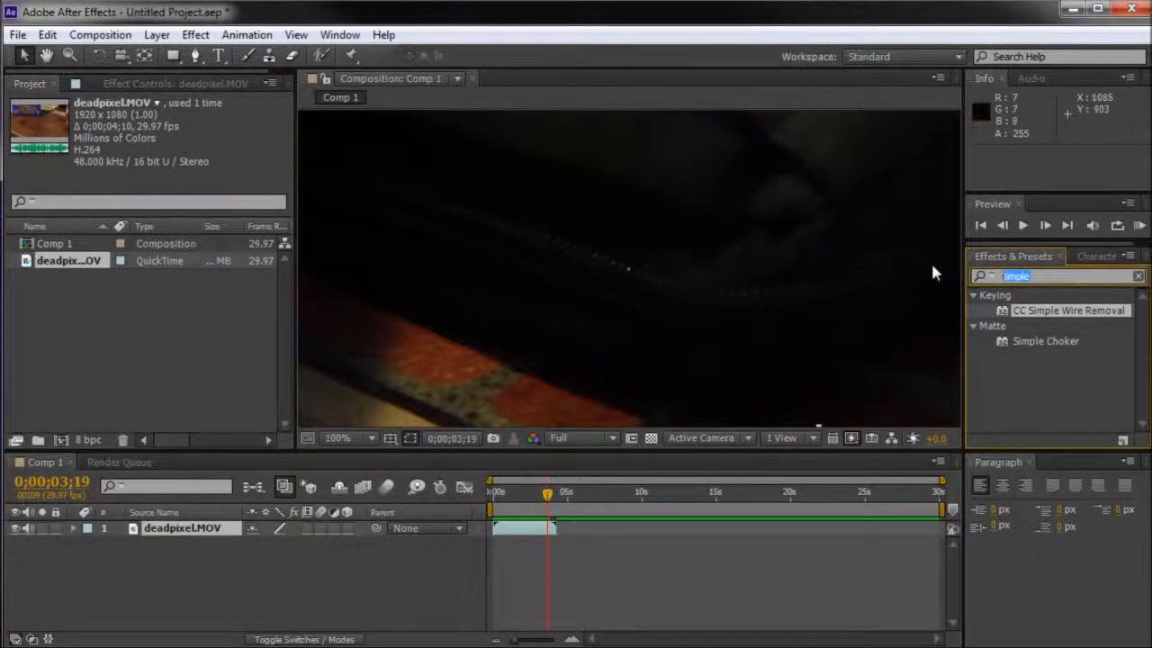
key("BackSpace")
left_click(1034, 600)
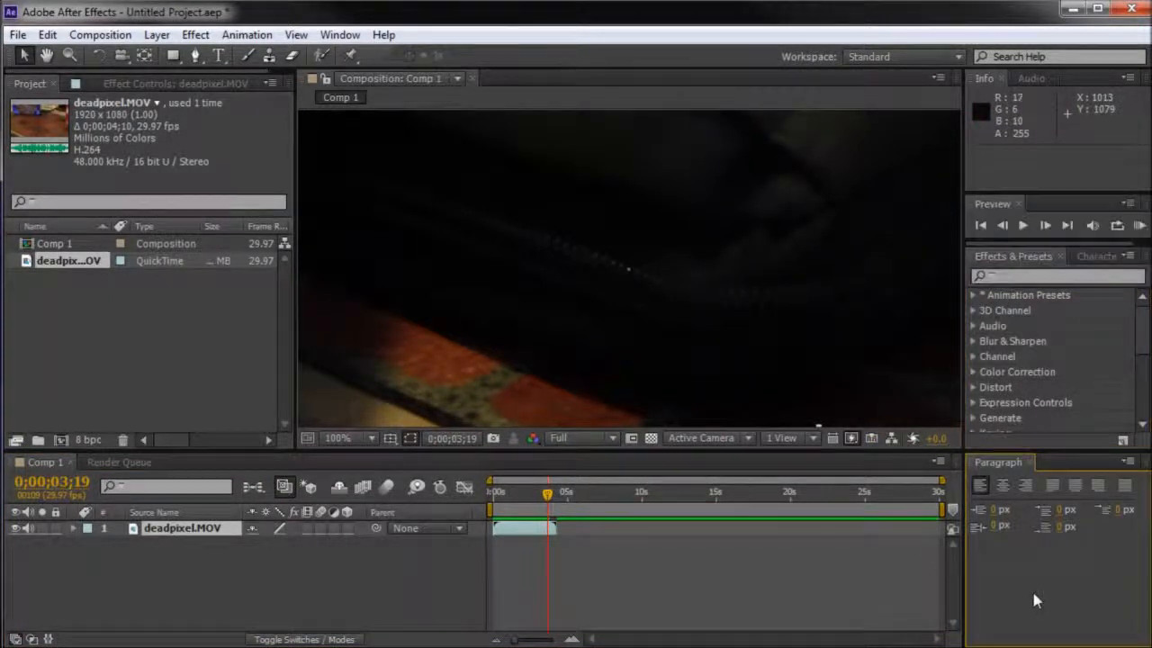
left_click(340, 34)
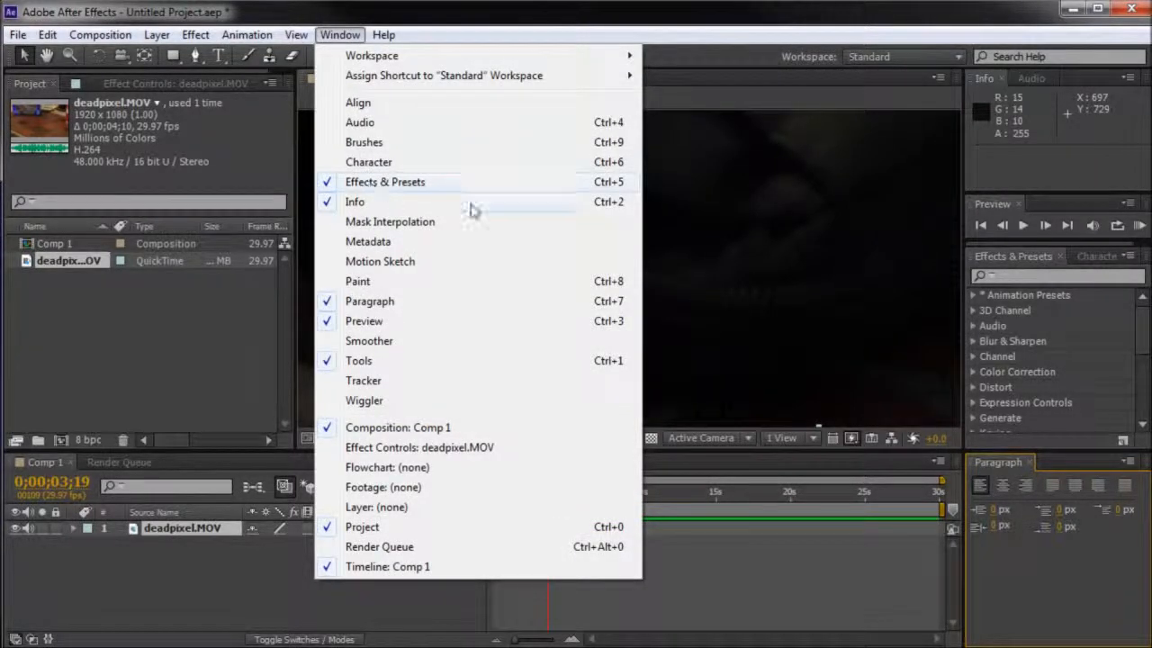
left_click(460, 17)
left_click(1016, 277)
type("simple")
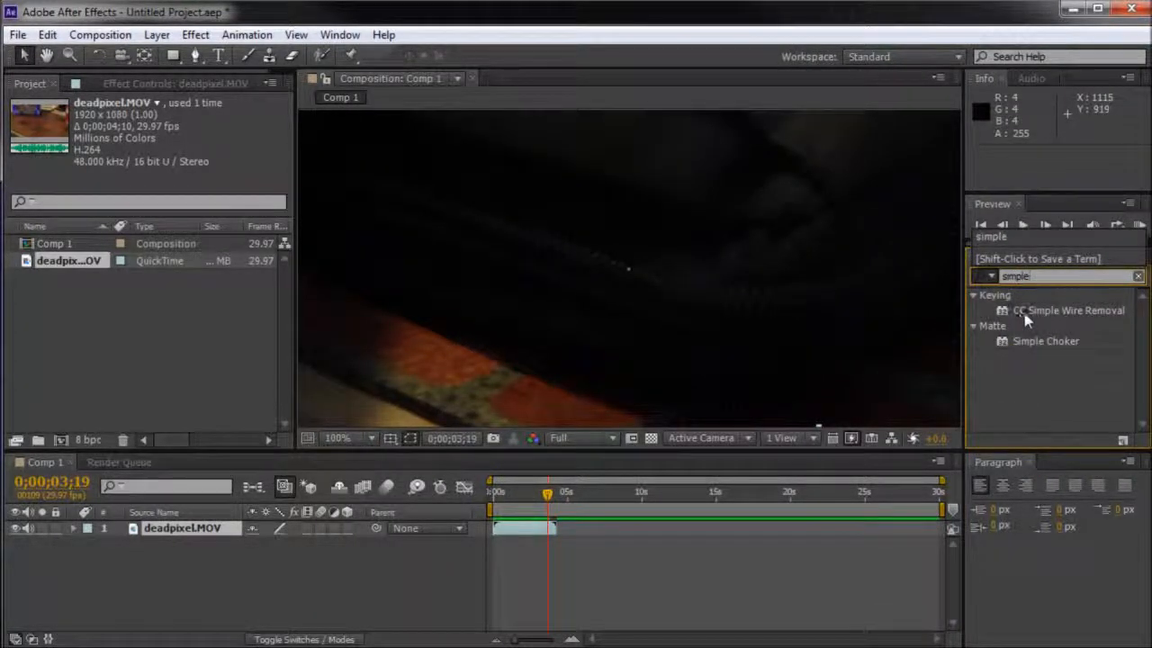
Apply the CC Simple Wire Removal effect to the deadpixel.MOV layer in the Comp 1 timeline.
left_click(1046, 306)
left_click(1058, 310)
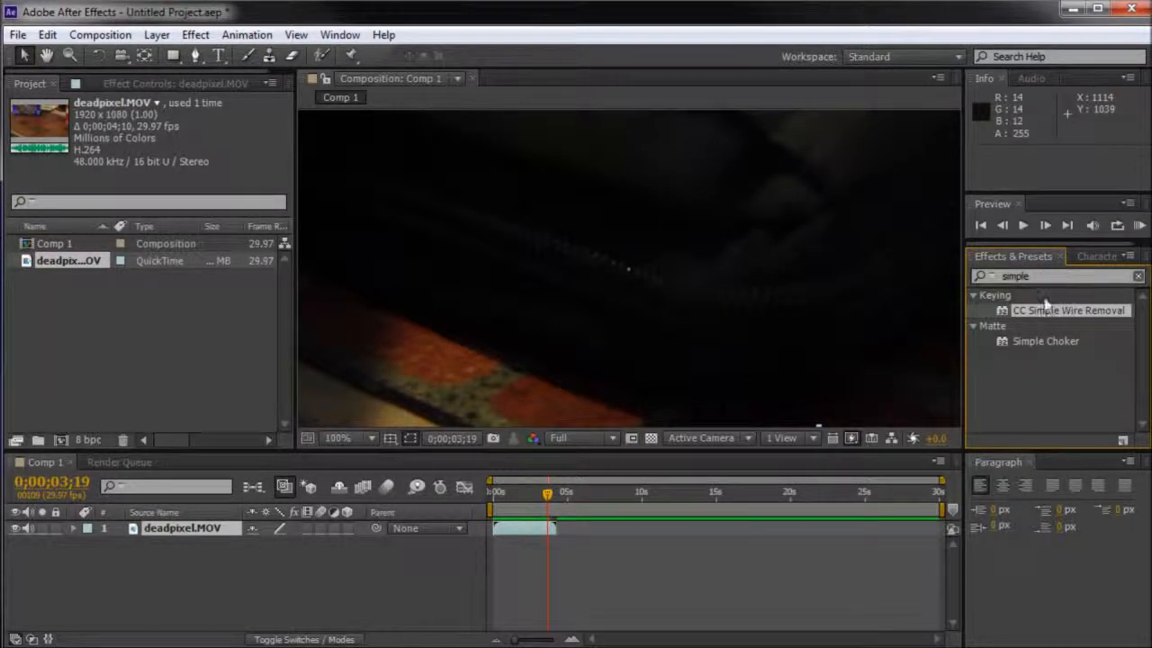
mouse_move(1054, 314)
left_mouse_down()
mouse_move(931, 370)
mouse_move(1060, 329)
mouse_move(1057, 319)
left_mouse_up()
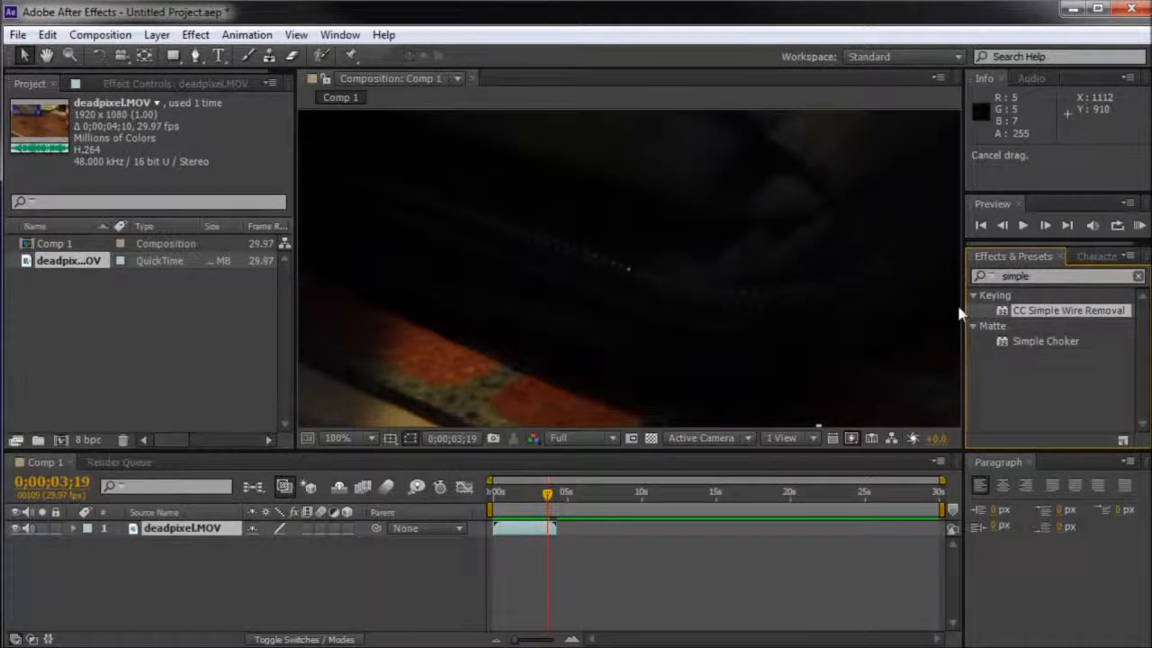
left_click_drag(1046, 313, 184, 534)
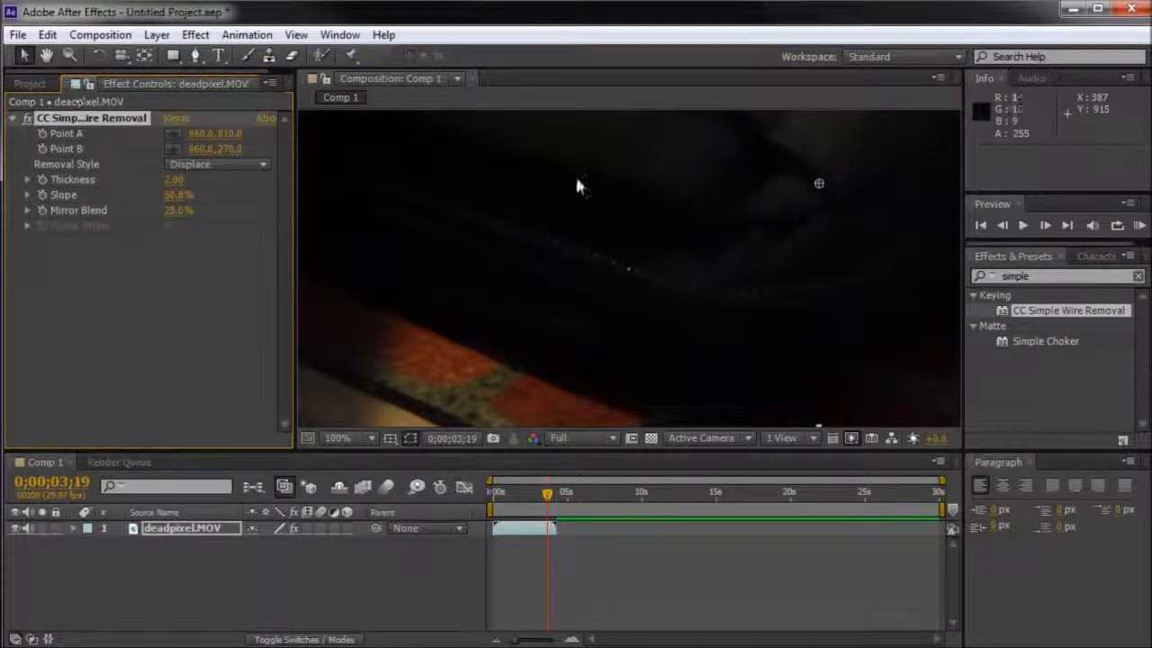
left_click(214, 576)
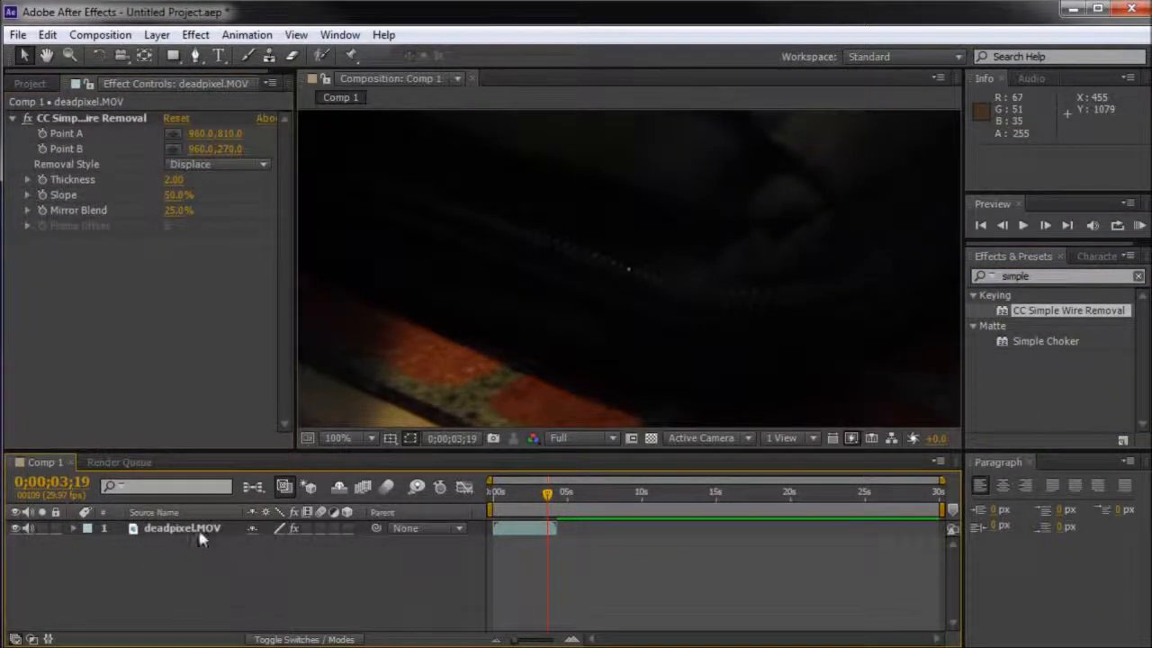
left_click(199, 535)
left_click(1075, 312)
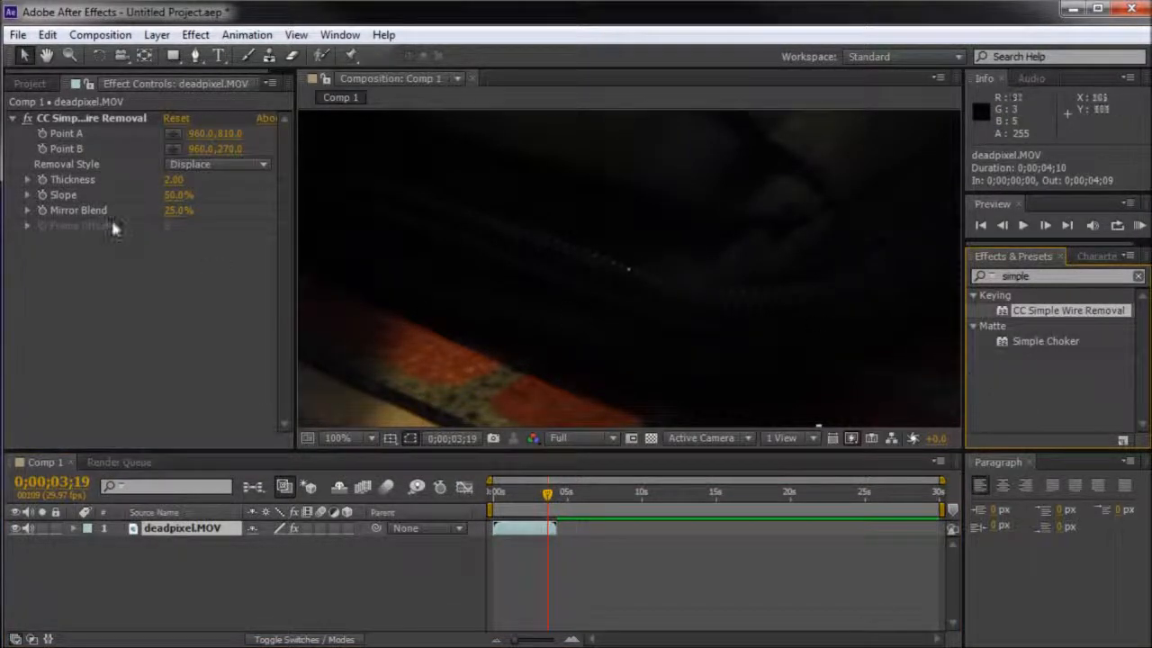
At frame 0;00;00;00, place the wire removal effect's Point A just left of the dead pixel, at about 745.0, 904.8.
scroll(577, 286, "up", 5)
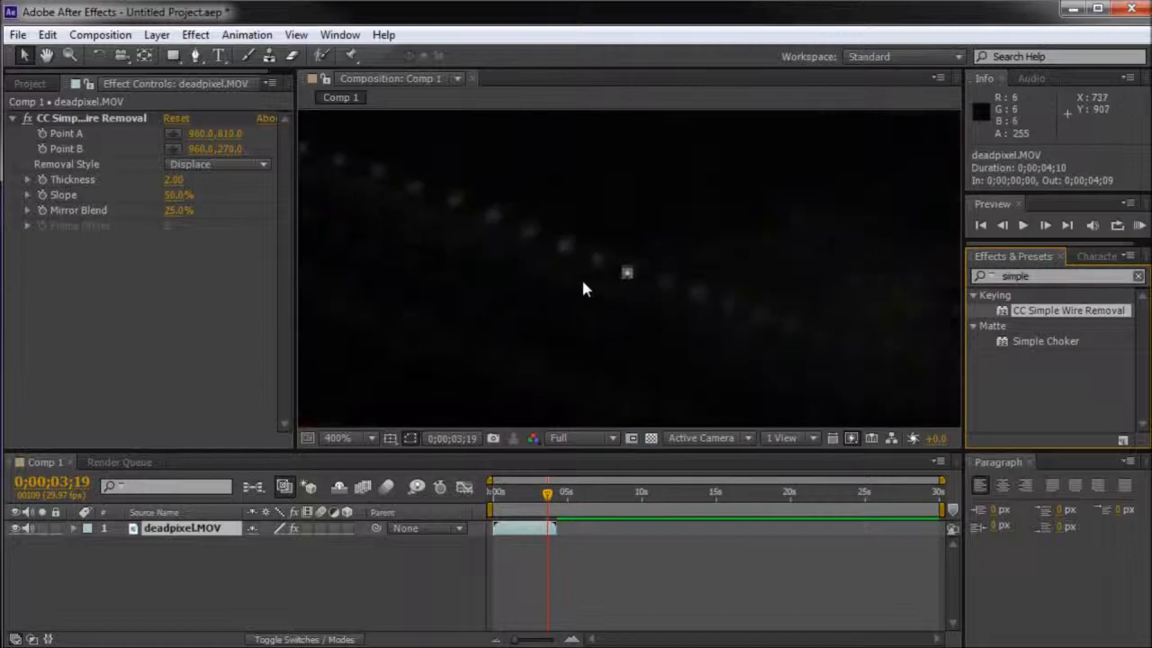
left_click_drag(529, 491, 495, 501)
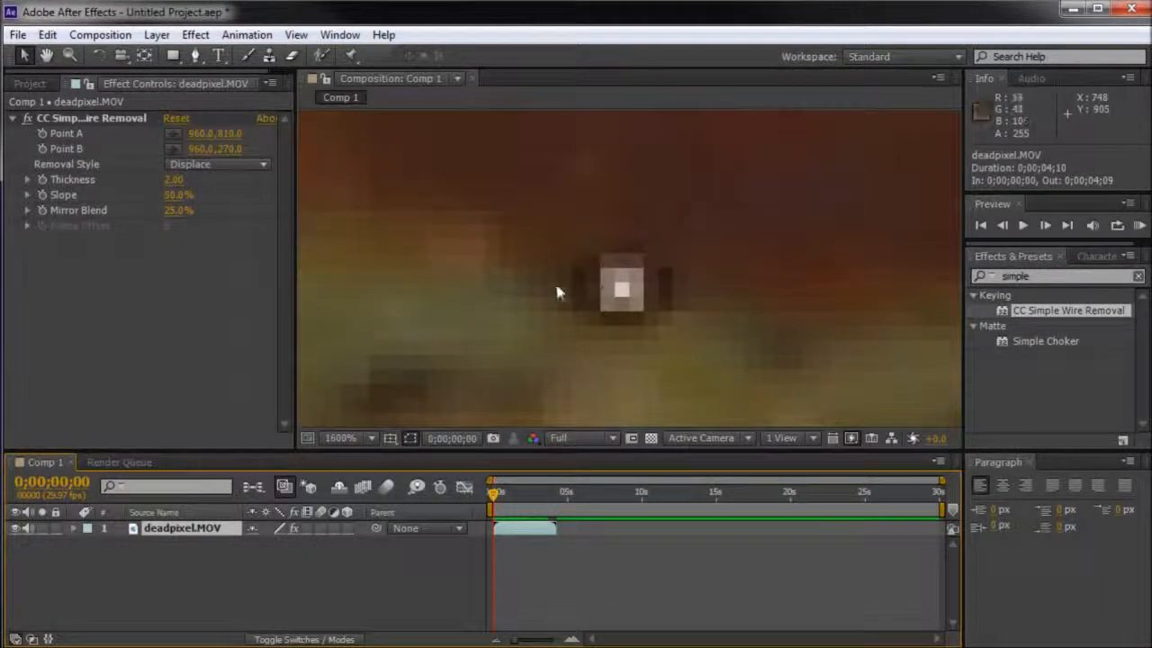
left_click(172, 134)
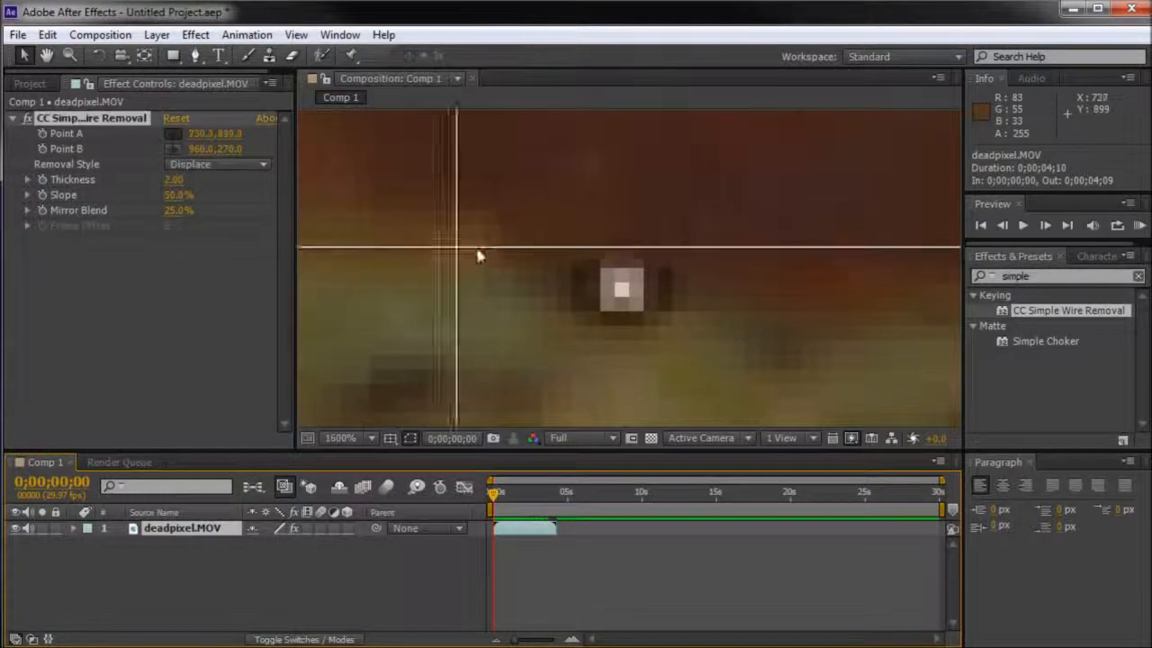
left_click(172, 133)
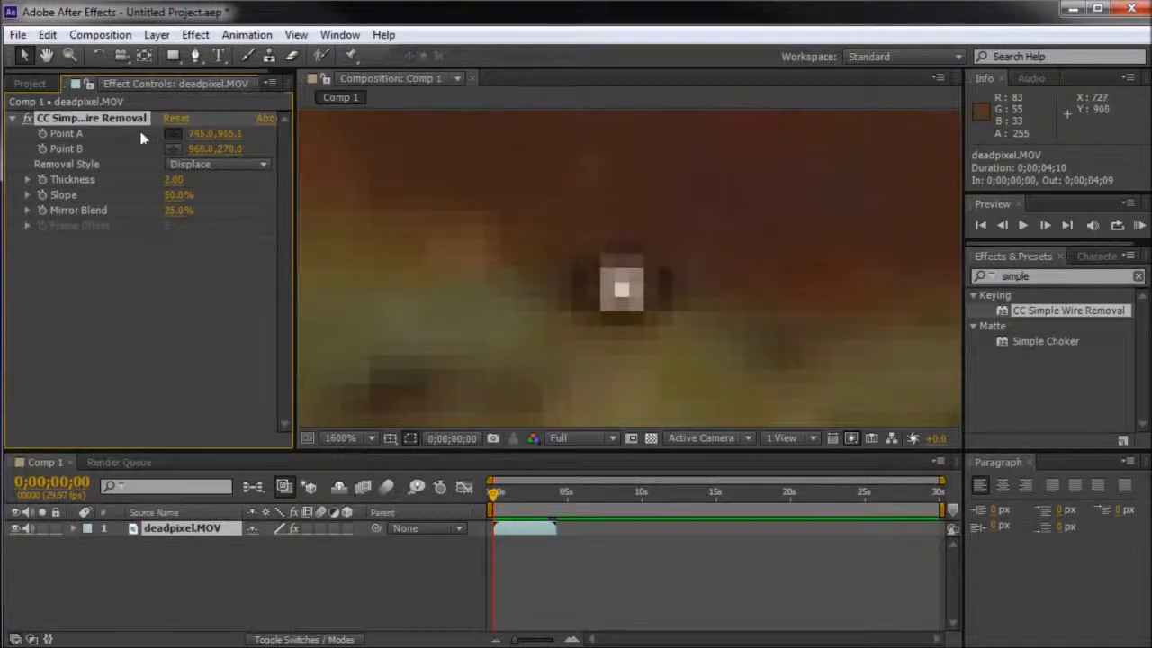
left_click(558, 286)
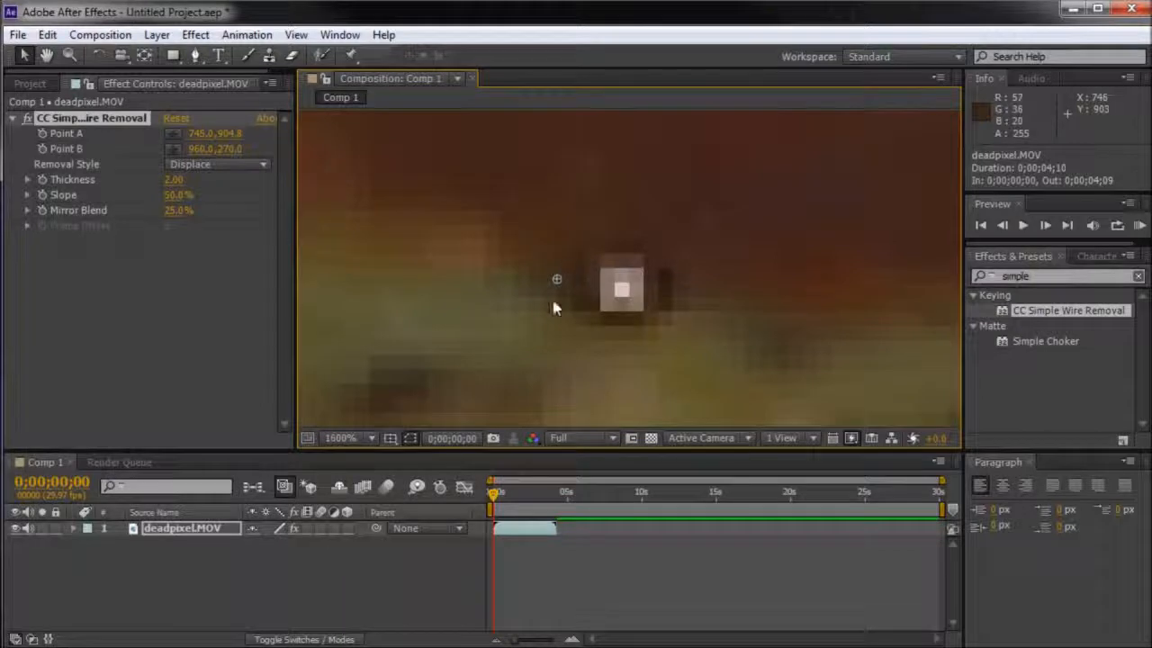
Place Point B just right of the dead pixel at about 754.1, 904.8 and set Thickness to 5.10.
left_click(171, 150)
left_click(689, 286)
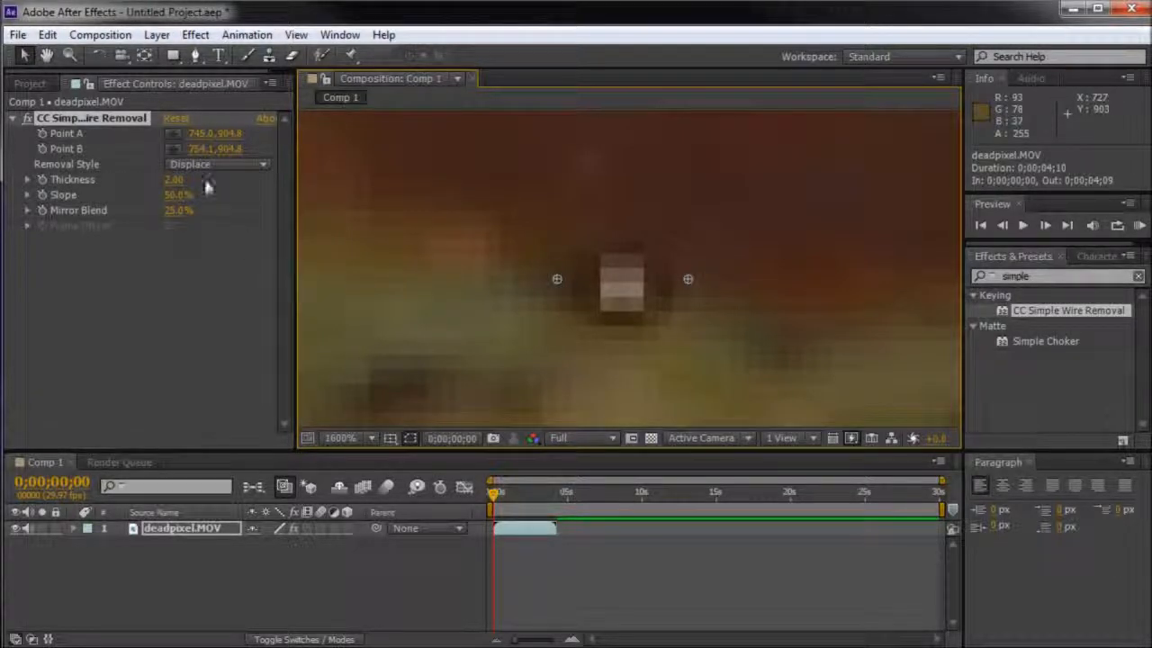
left_click_drag(172, 182, 198, 179)
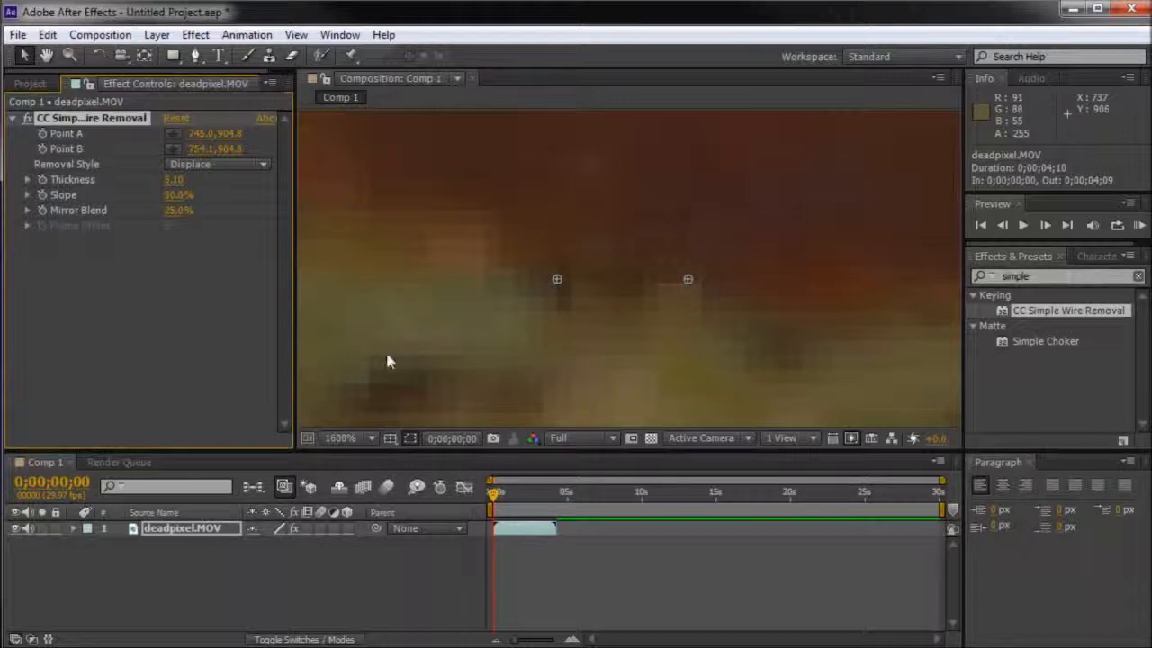
Check the repaired pixel at 100% on dark and bright frames, comparing the footage with CC Simple Wire Removal off and on.
left_click(523, 376)
left_click_drag(497, 492, 519, 495)
left_click(342, 437)
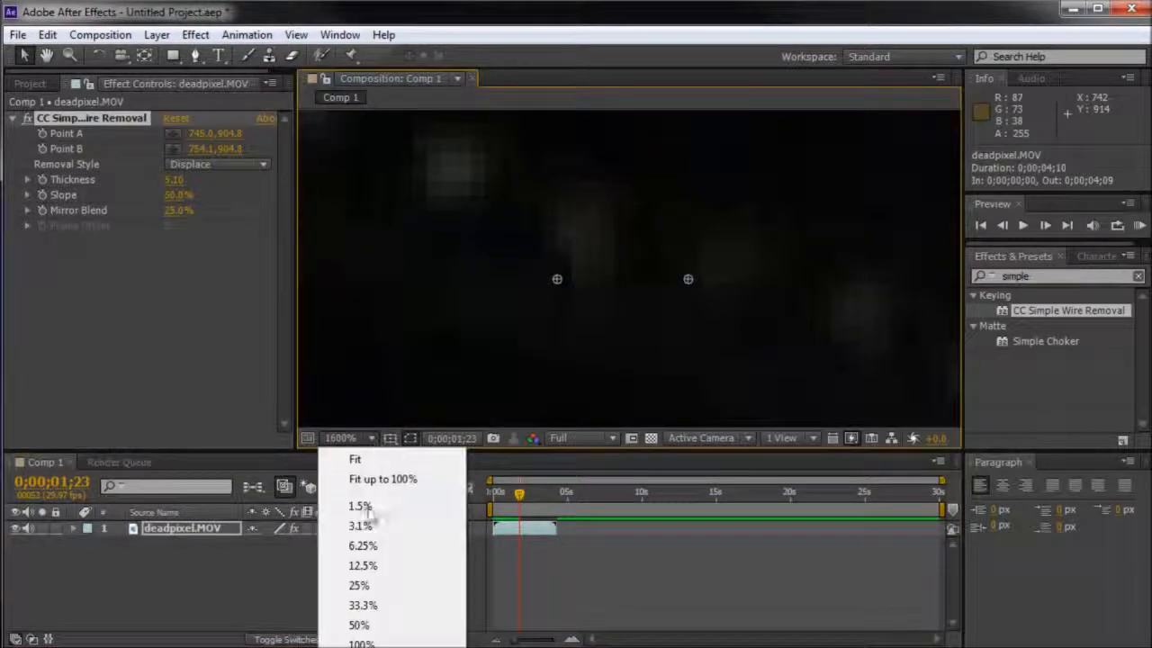
left_click(360, 643)
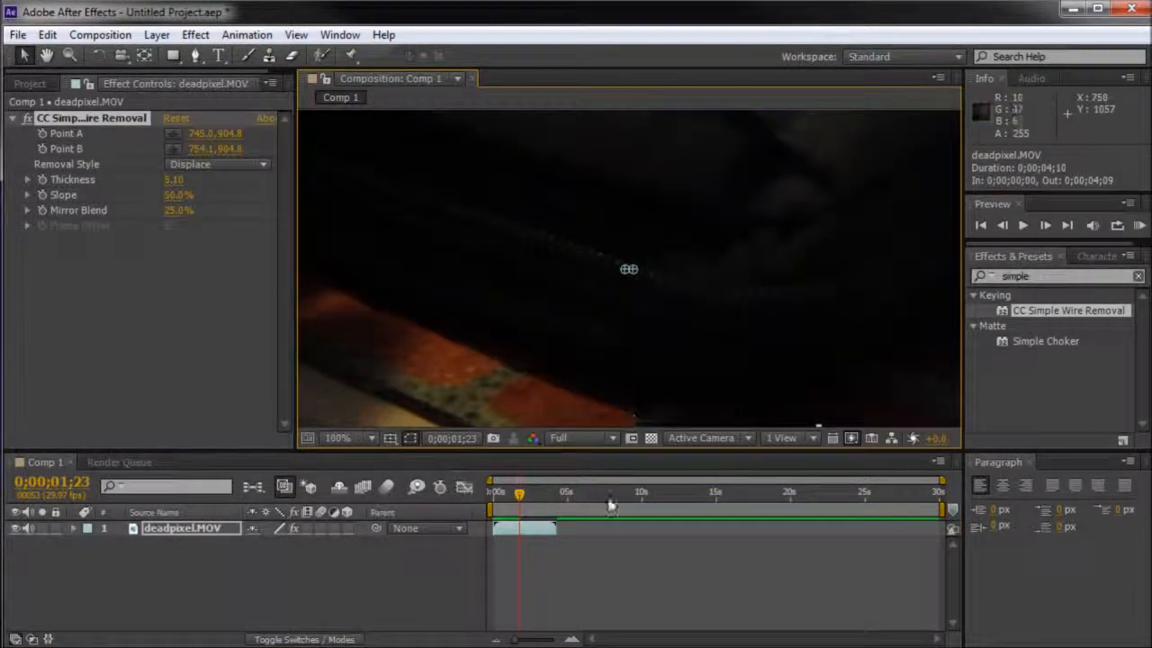
left_click(115, 311)
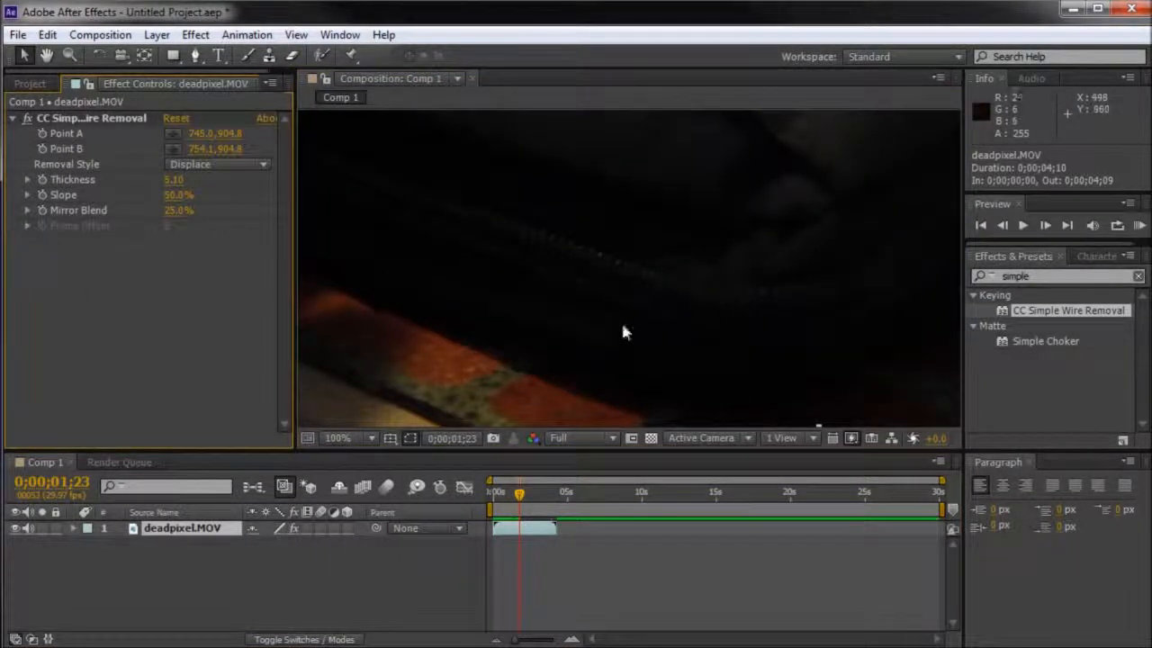
left_click_drag(522, 494, 497, 509)
left_click(31, 119)
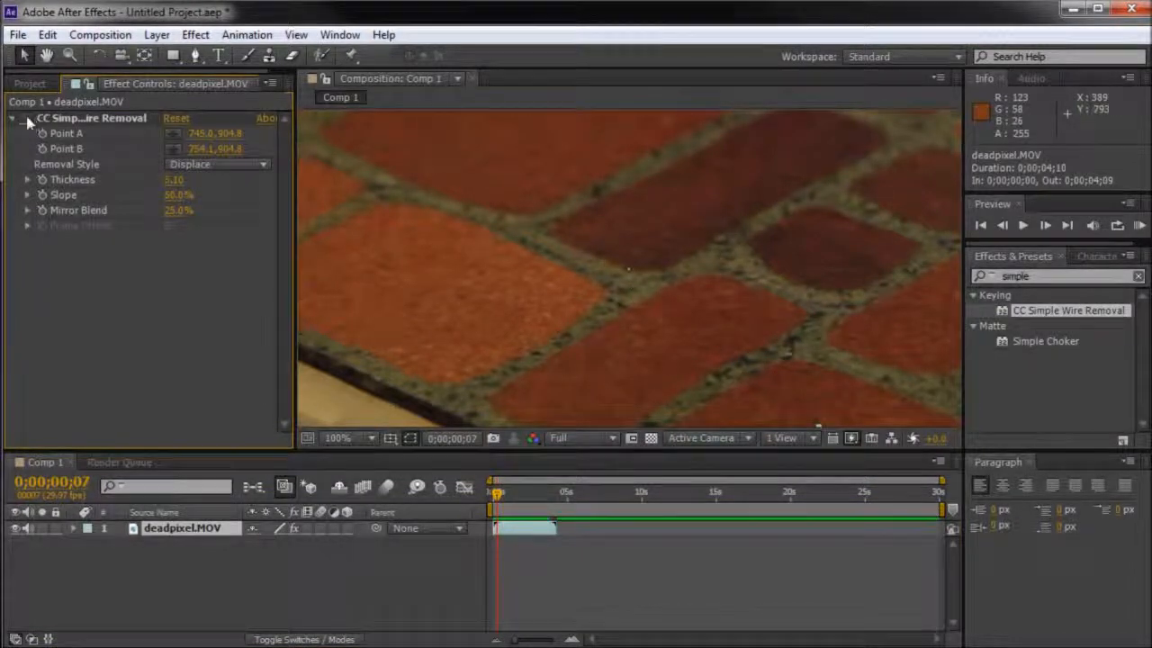
mouse_move(498, 493)
left_mouse_down()
mouse_move(546, 493)
mouse_move(496, 495)
left_mouse_up()
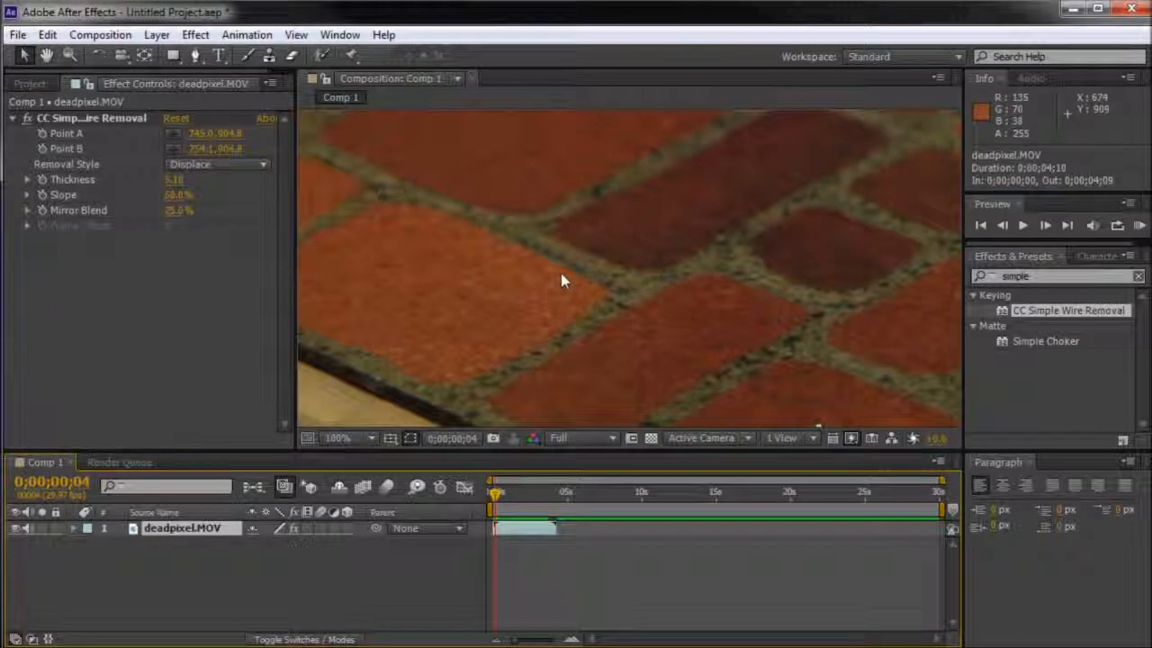
Review the whole frame at 25% around 0;00;00;09, checking the repaired spot and the location of the effect's control points.
scroll(594, 291, "down", 6)
scroll(608, 175, "up", 3)
key("space")
left_click_drag(696, 189, 709, 330)
scroll(638, 229, "down", 2)
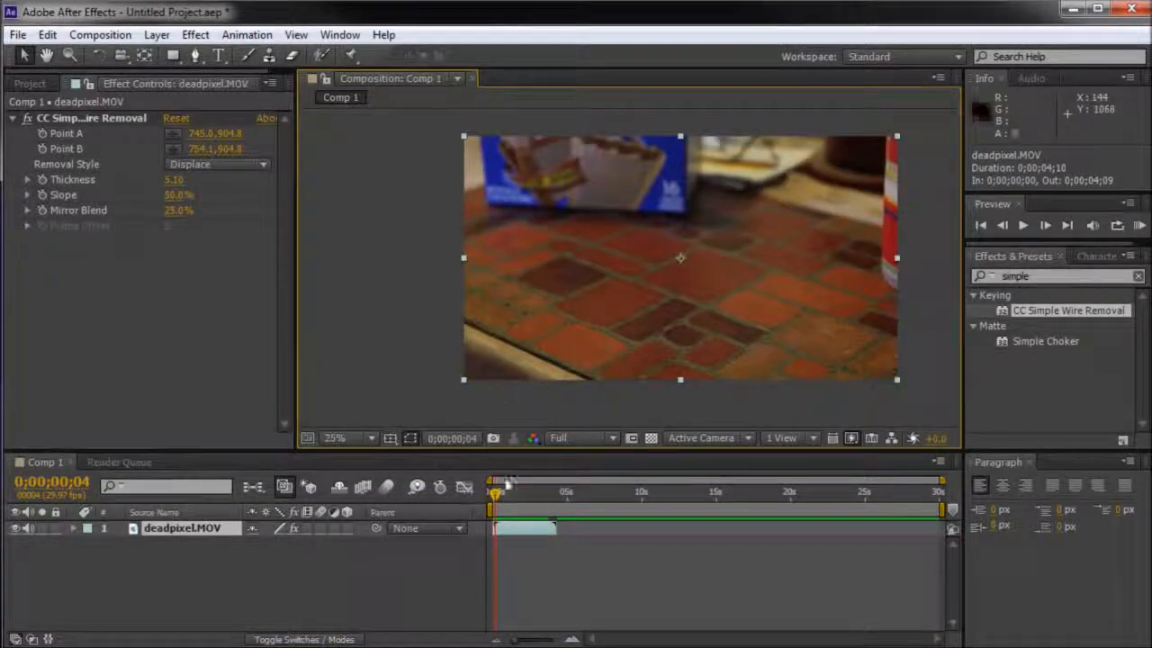
mouse_move(496, 491)
left_mouse_down()
mouse_move(559, 494)
mouse_move(498, 493)
left_mouse_up()
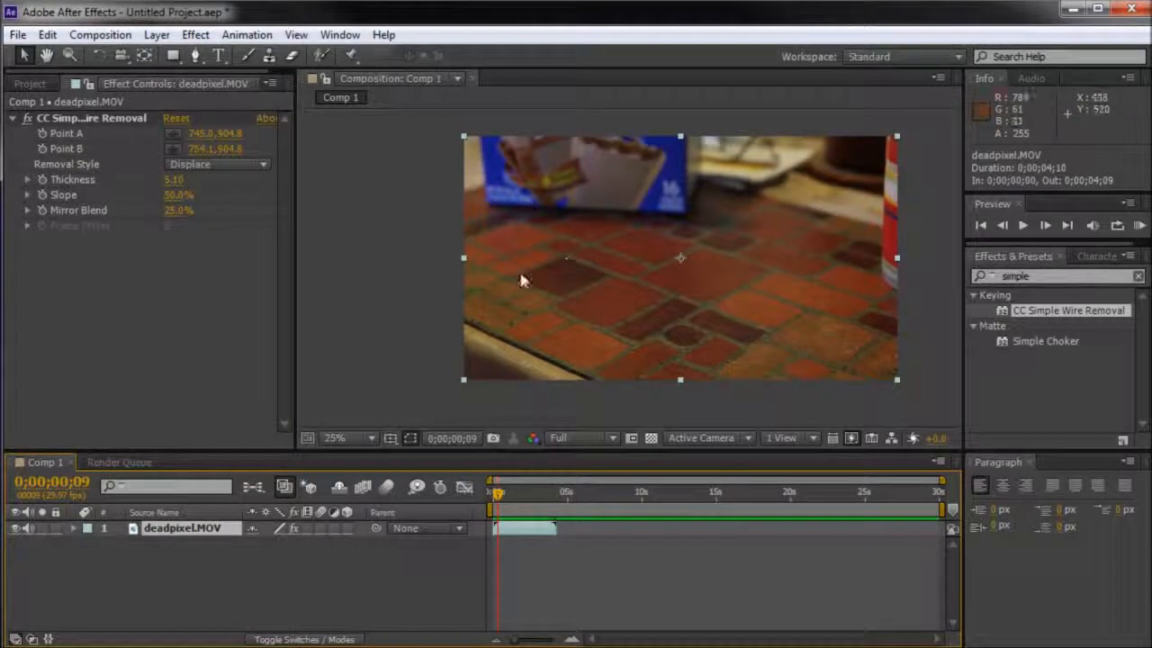
left_click(101, 120)
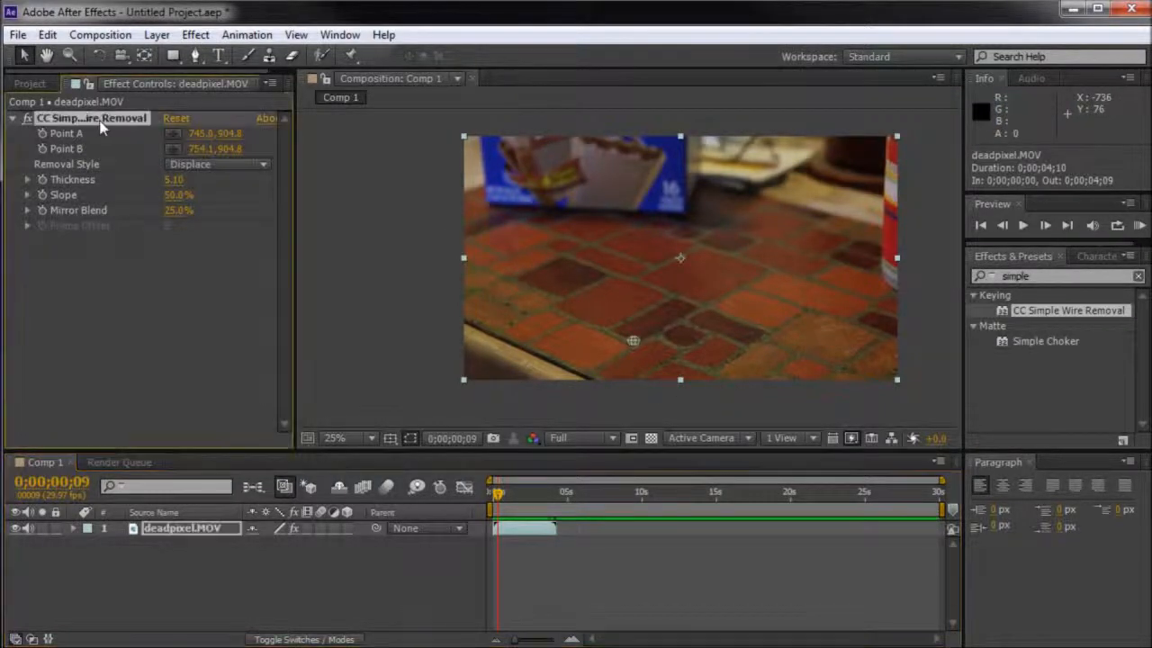
left_click(416, 263)
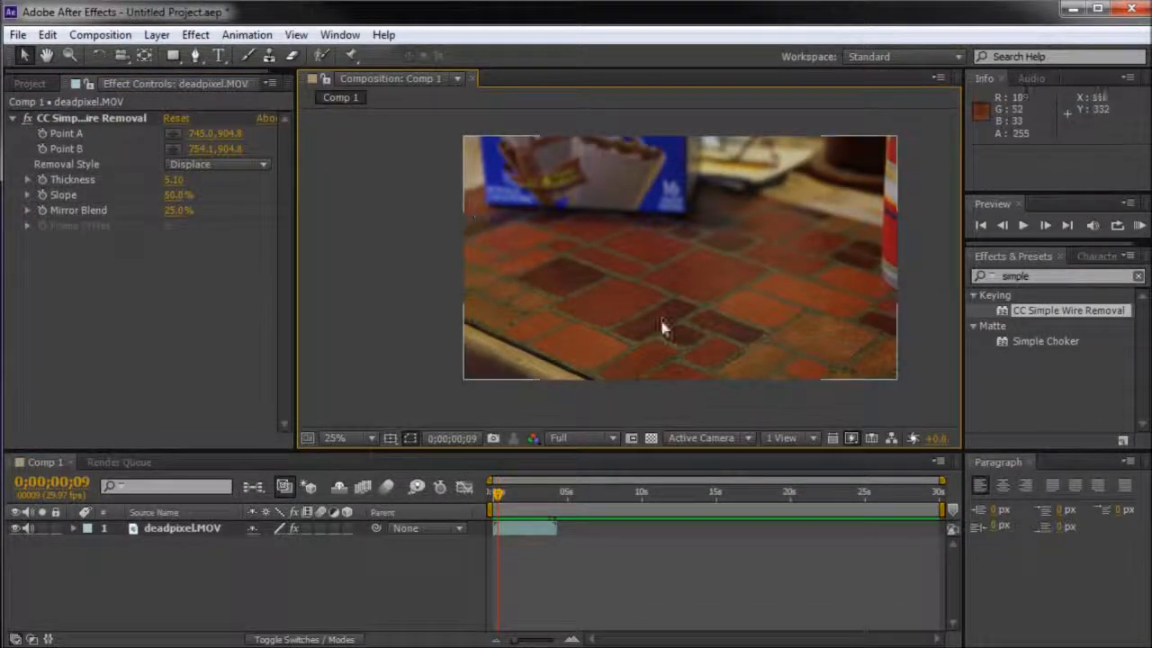
left_click(576, 358)
left_click(382, 270)
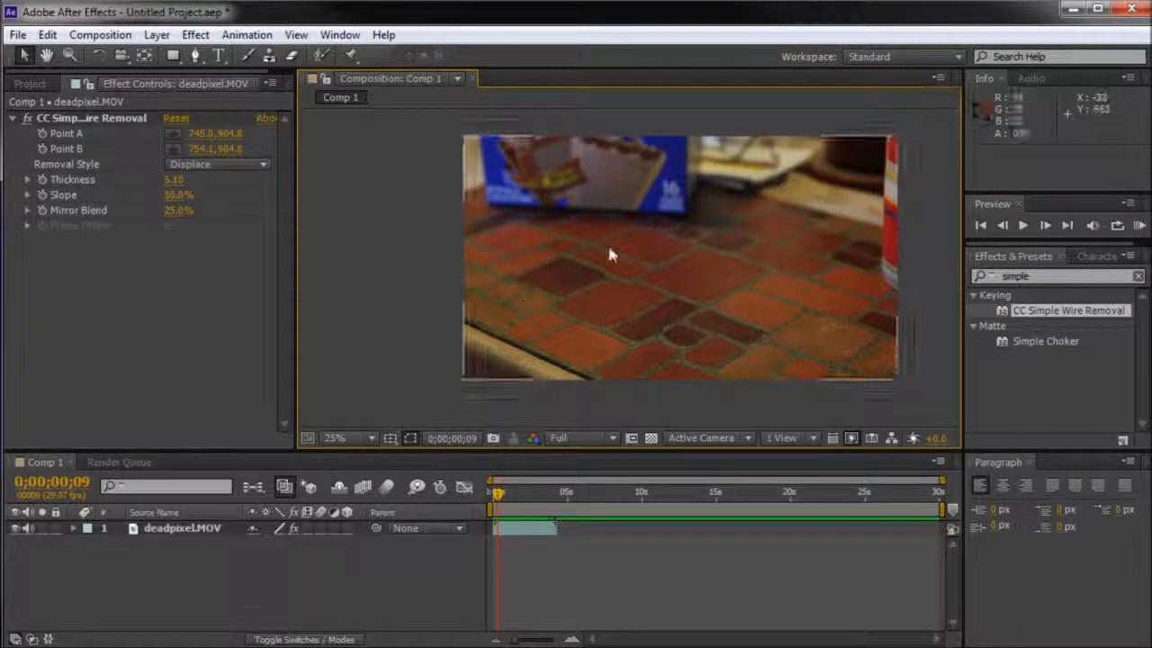